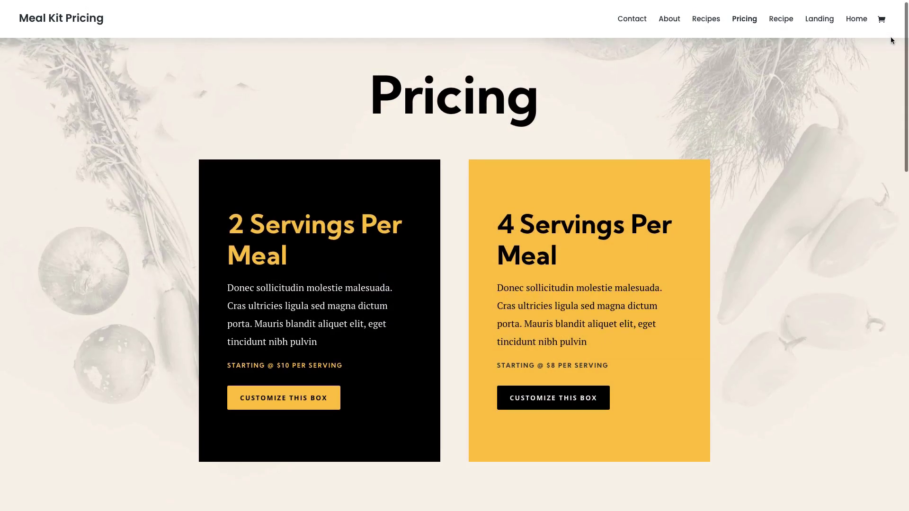
# Look through the Meal Kit demo's Pricing, About, Contact and Landing pages
pyautogui.scroll(-5, 890, 38)
pyautogui.scroll(-3, 890, 36)
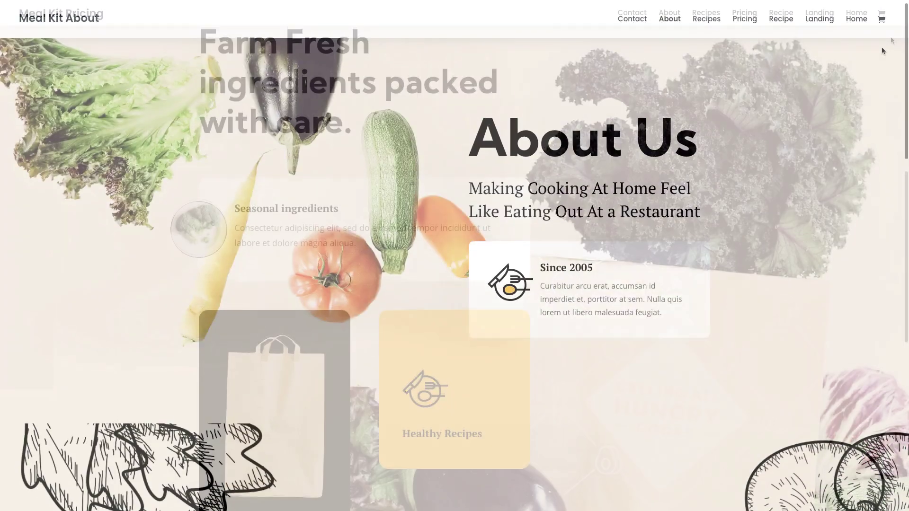
pyautogui.scroll(-5, 890, 36)
pyautogui.scroll(-5, 882, 51)
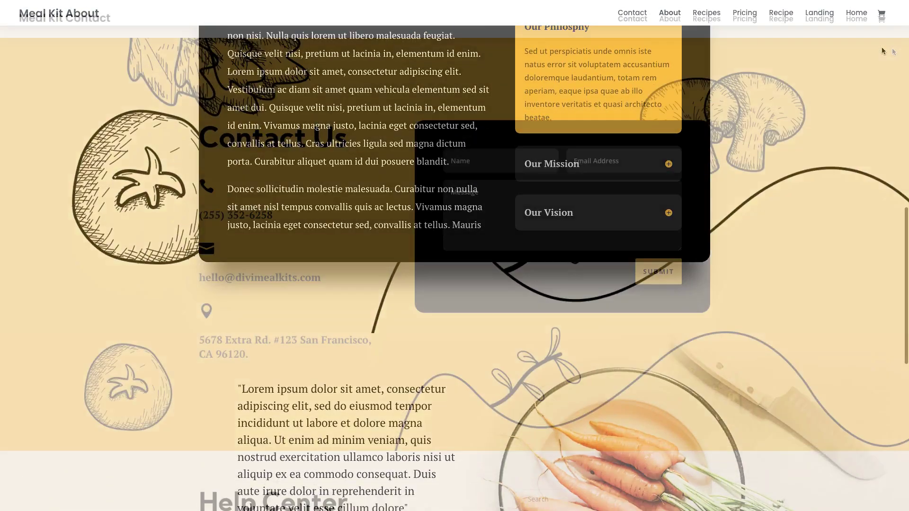
pyautogui.scroll(-3, 891, 51)
pyautogui.scroll(-3, 892, 51)
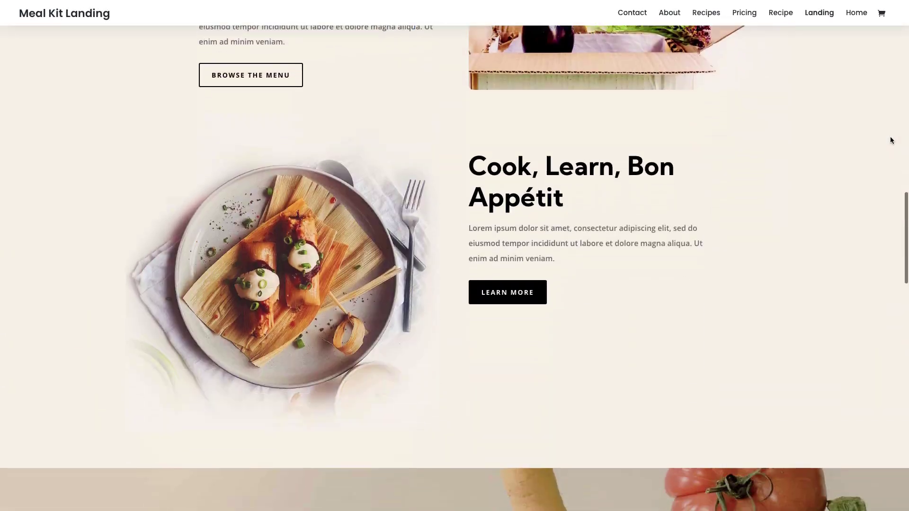
pyautogui.scroll(-5, 888, 138)
pyautogui.scroll(-4, 890, 137)
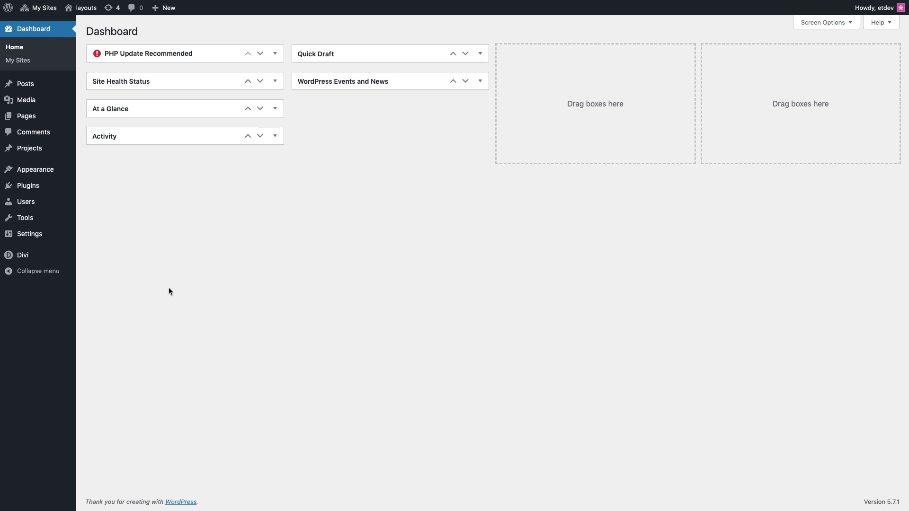
# Open the update settings in the Divi theme options and save the username and API key fields
pyautogui.moveTo(47, 256)
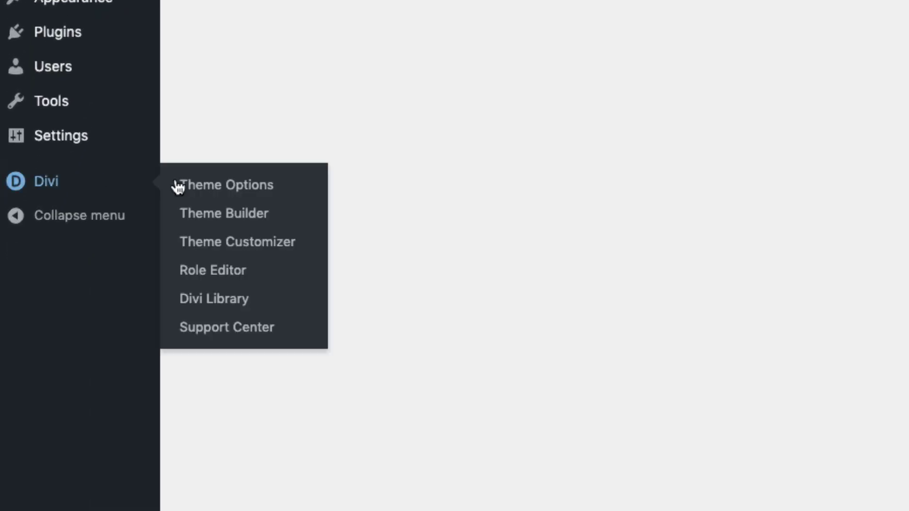
pyautogui.click(243, 191)
pyautogui.click(795, 112)
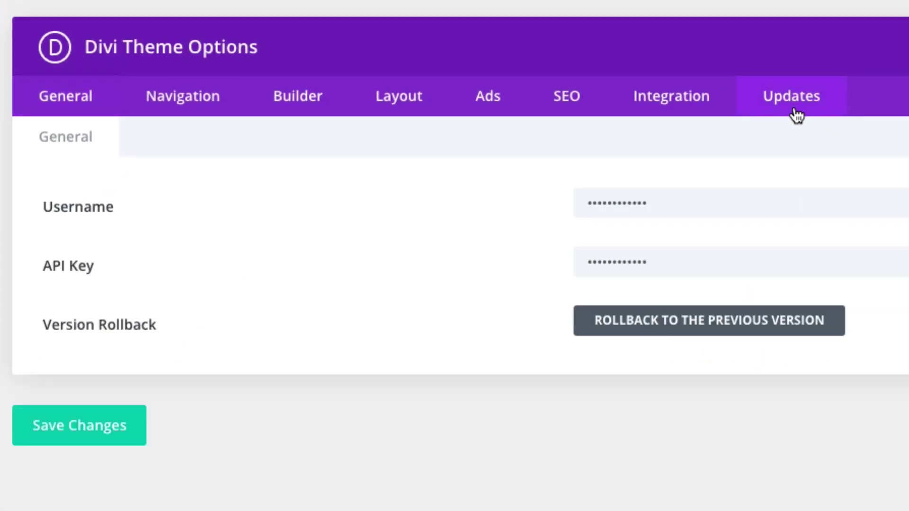
pyautogui.moveTo(646, 204); pyautogui.dragTo(563, 207)
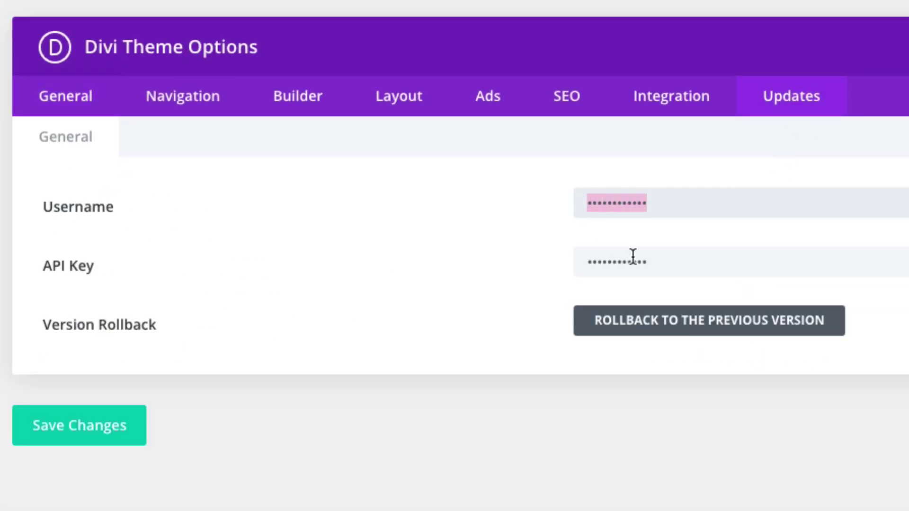
pyautogui.moveTo(665, 259); pyautogui.dragTo(572, 264)
pyautogui.click(514, 262)
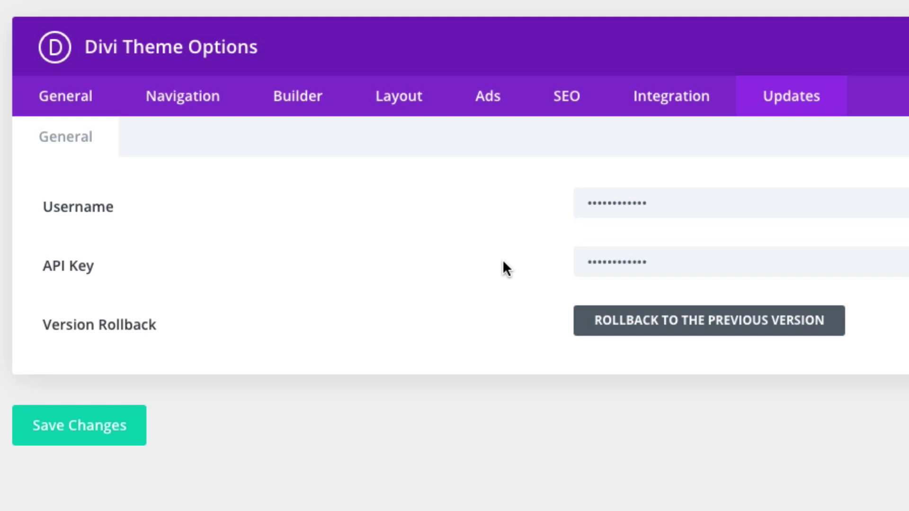
pyautogui.click(117, 438)
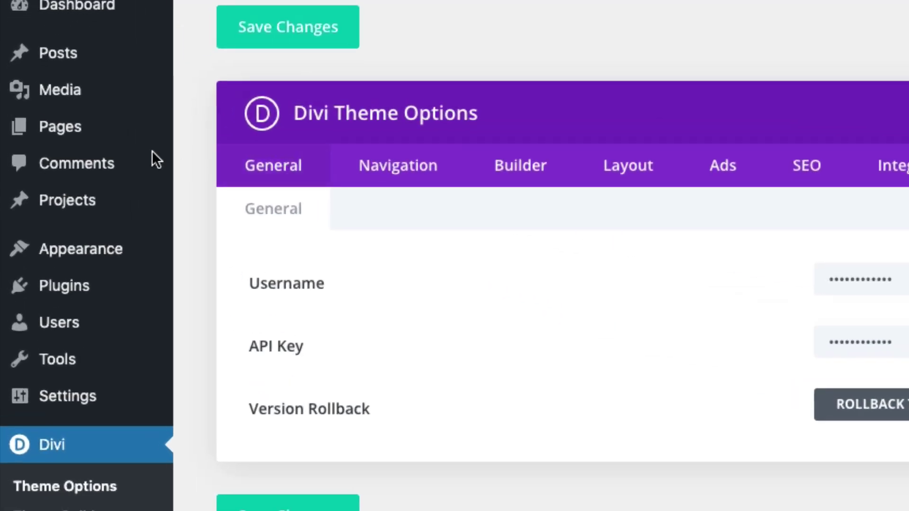
# Create a new page titled Home and start building it with the Divi Builder
pyautogui.moveTo(59, 115)
pyautogui.click(206, 163)
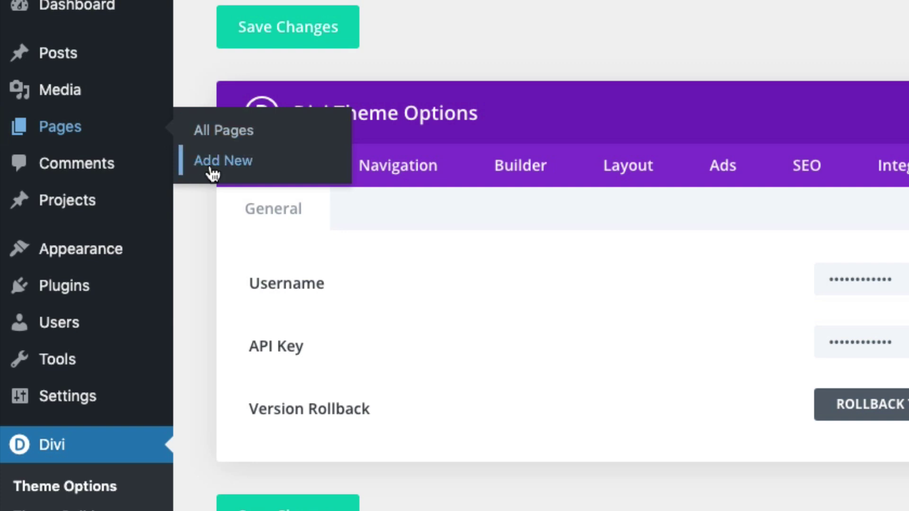
pyautogui.write('Home')
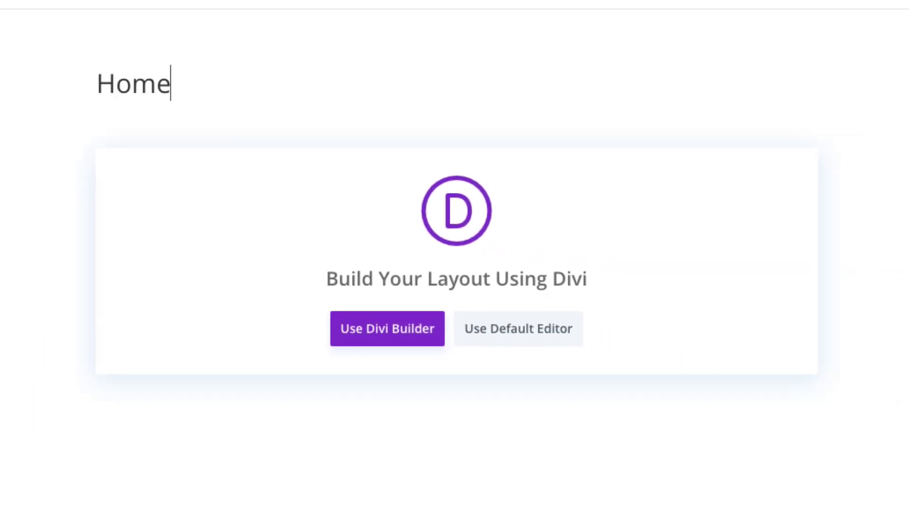
pyautogui.click(419, 345)
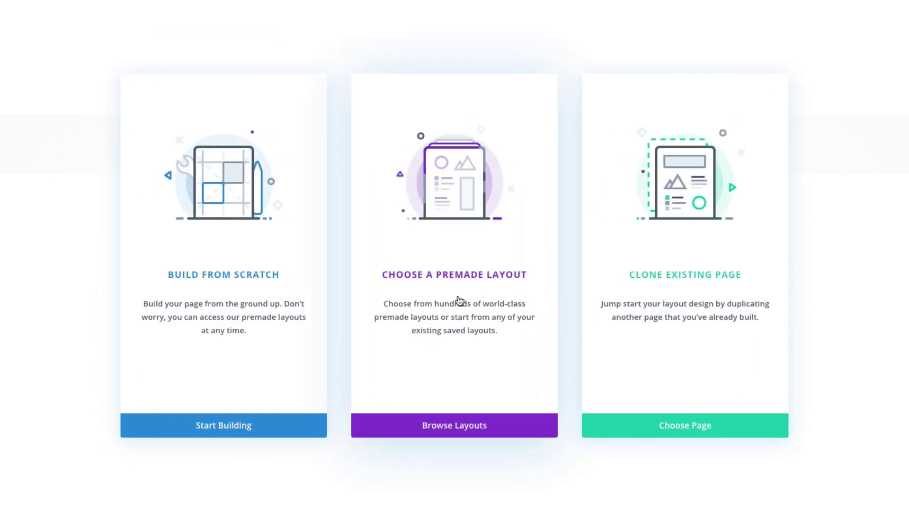
# Open the Meal Kit pack among the premade layouts and preview its Contact, About, Pricing, Recipe and Recipes layouts
pyautogui.click(457, 295)
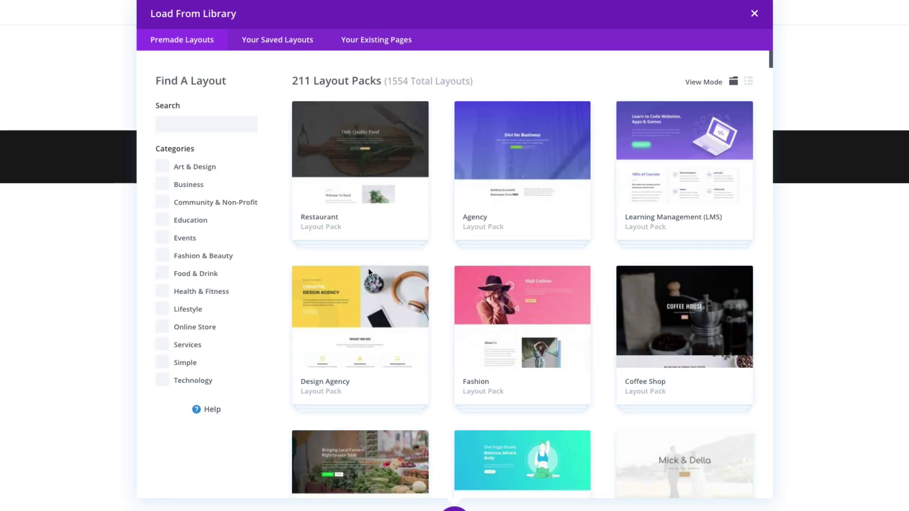
pyautogui.moveTo(770, 64); pyautogui.dragTo(780, 507)
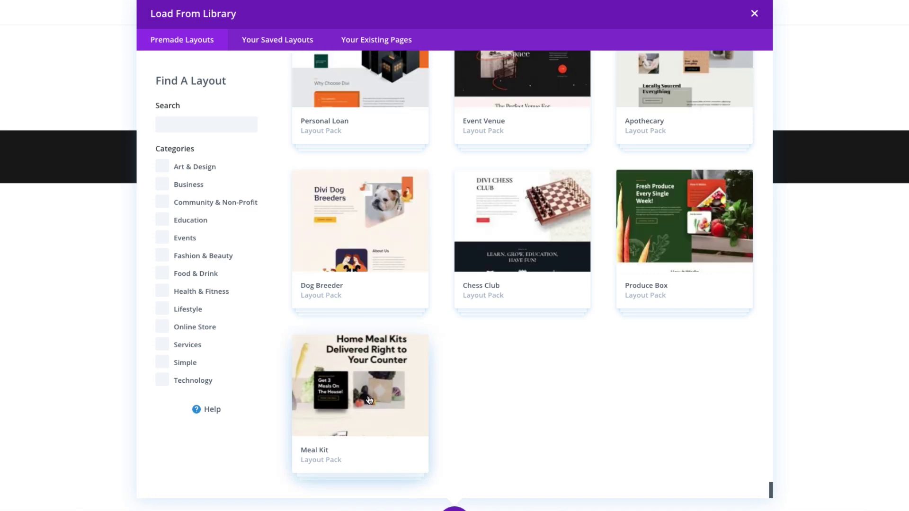
pyautogui.click(373, 400)
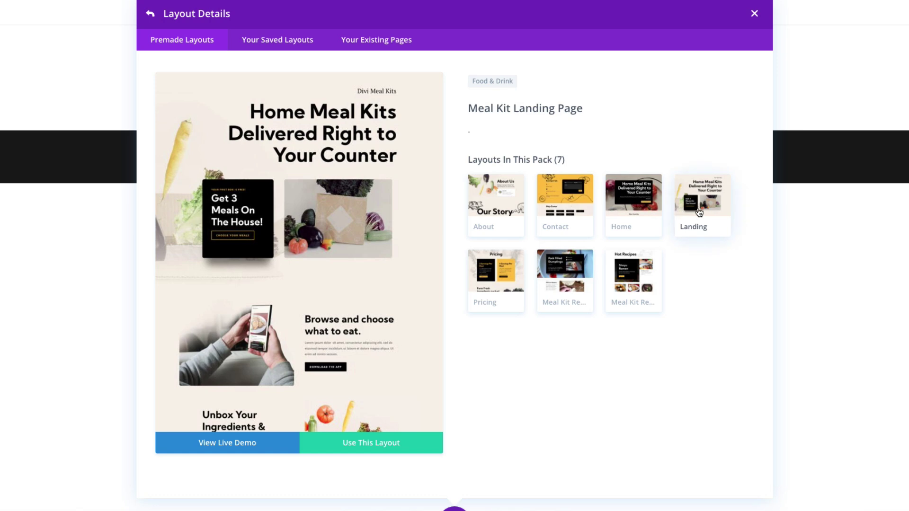
pyautogui.click(565, 216)
pyautogui.click(510, 216)
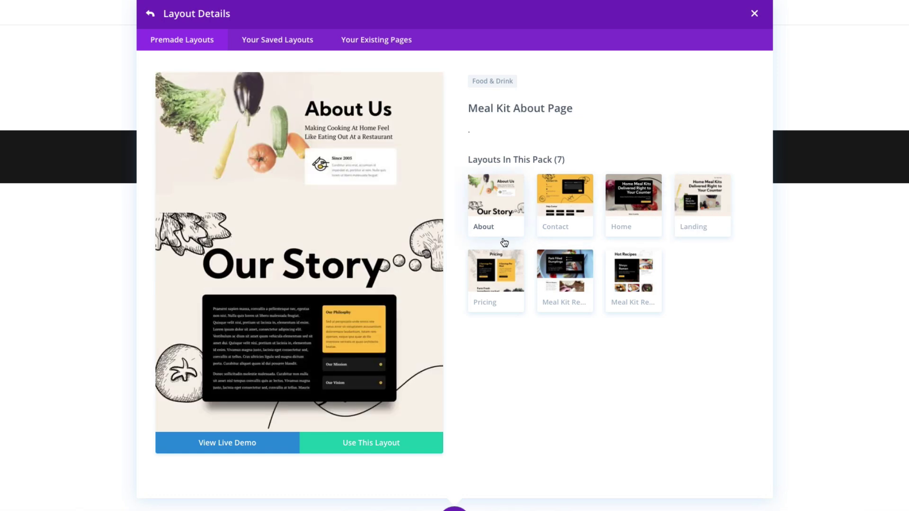
pyautogui.click(501, 278)
pyautogui.click(560, 275)
pyautogui.click(630, 276)
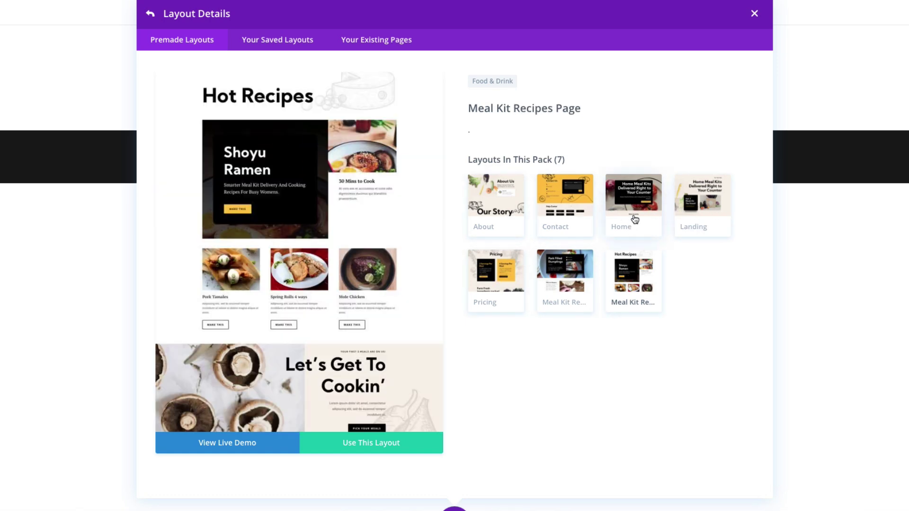
# Load the Meal Kit pack's Home layout into the page and publish it
pyautogui.click(634, 220)
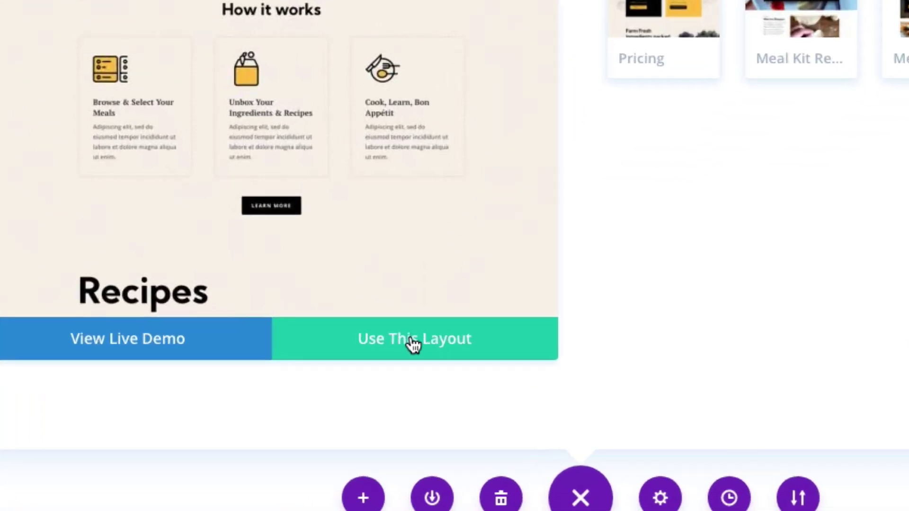
pyautogui.click(412, 345)
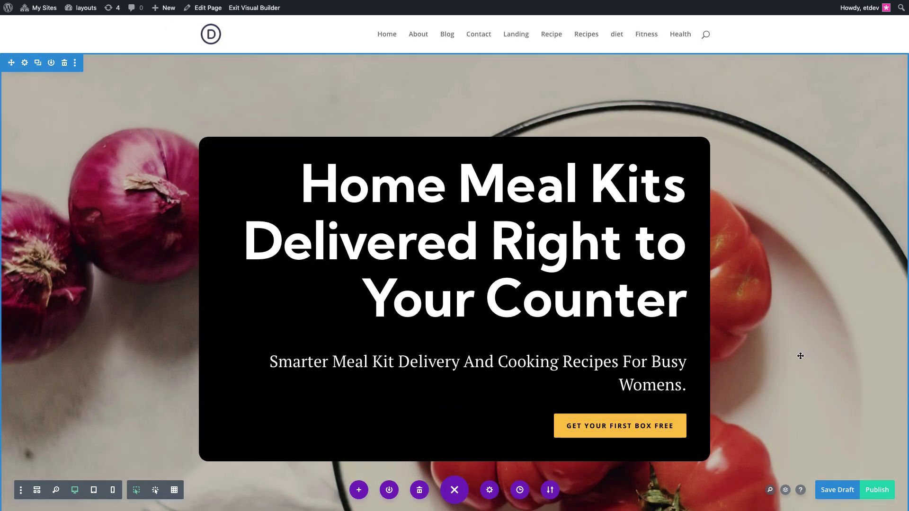
pyautogui.click(877, 490)
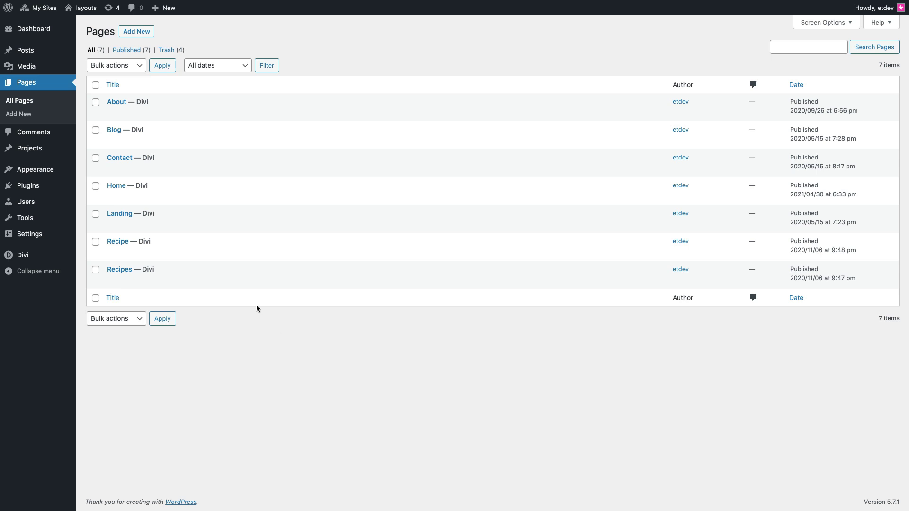
# Create a navigation menu named main, assigned to the Primary Menu location
pyautogui.moveTo(46, 169)
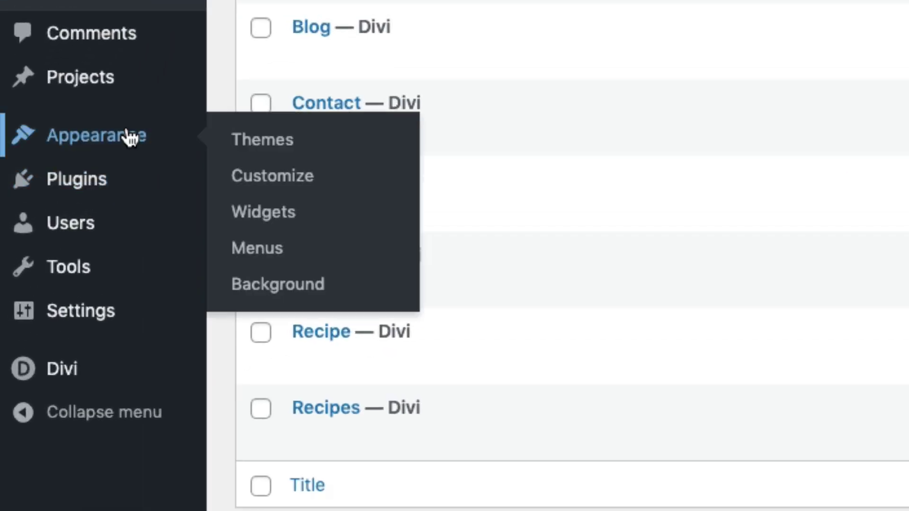
pyautogui.click(256, 248)
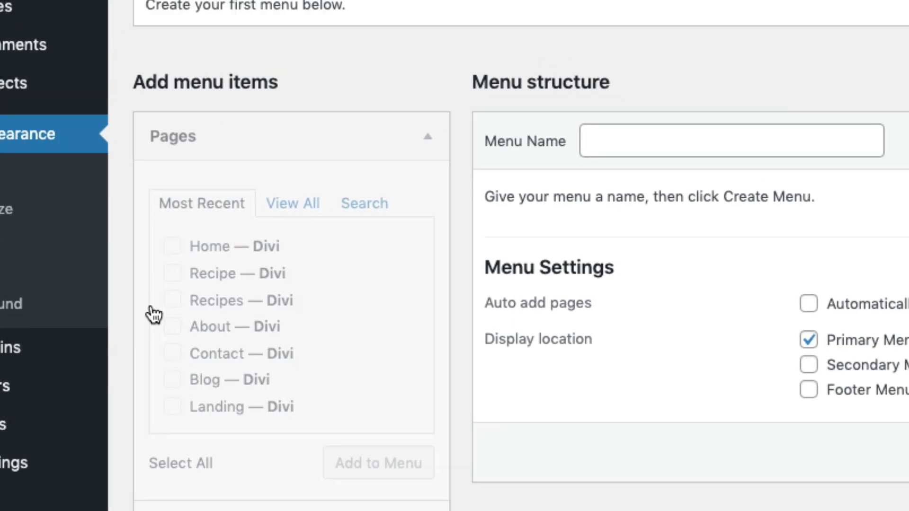
pyautogui.click(434, 246)
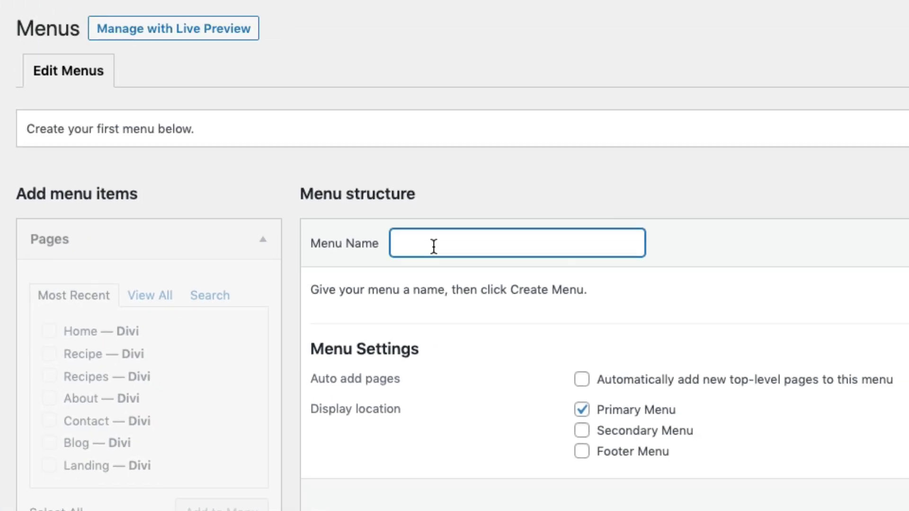
pyautogui.write('main')
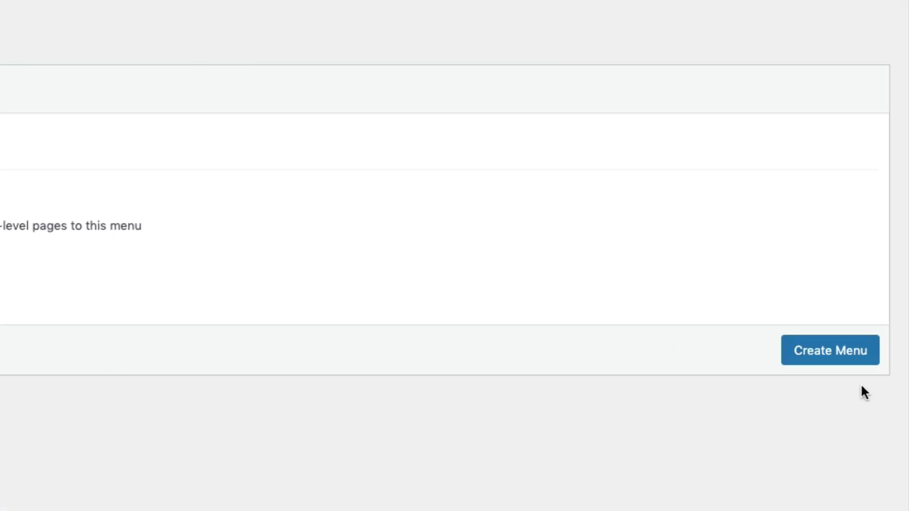
pyautogui.click(804, 359)
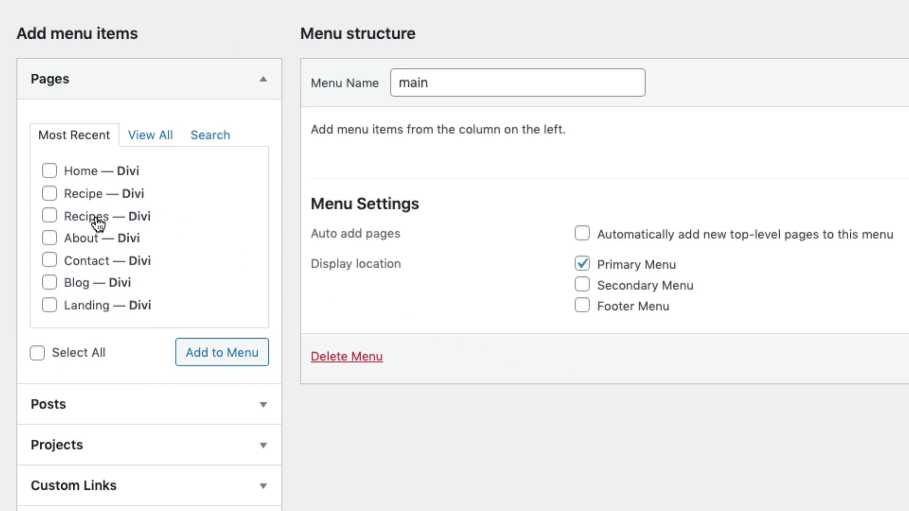
# Add all seven listed pages, from Home to Landing, to the main menu and save it
pyautogui.click(37, 353)
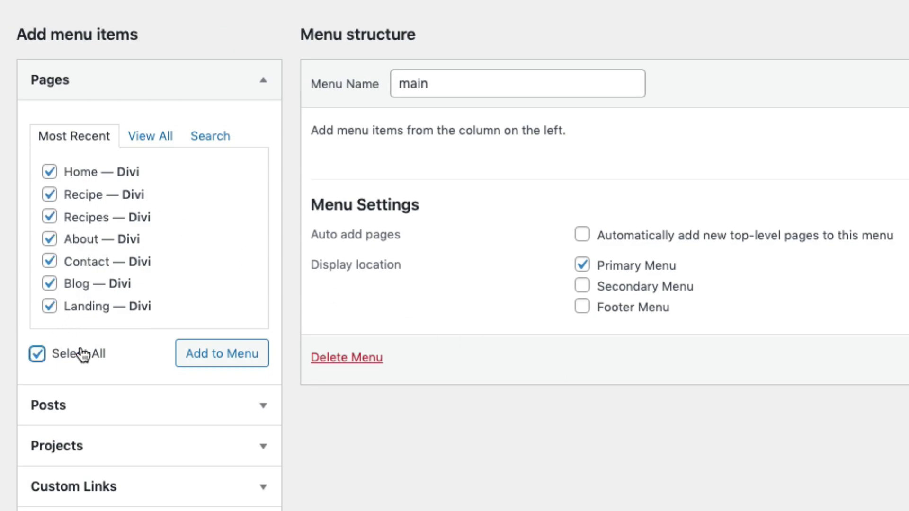
pyautogui.click(223, 359)
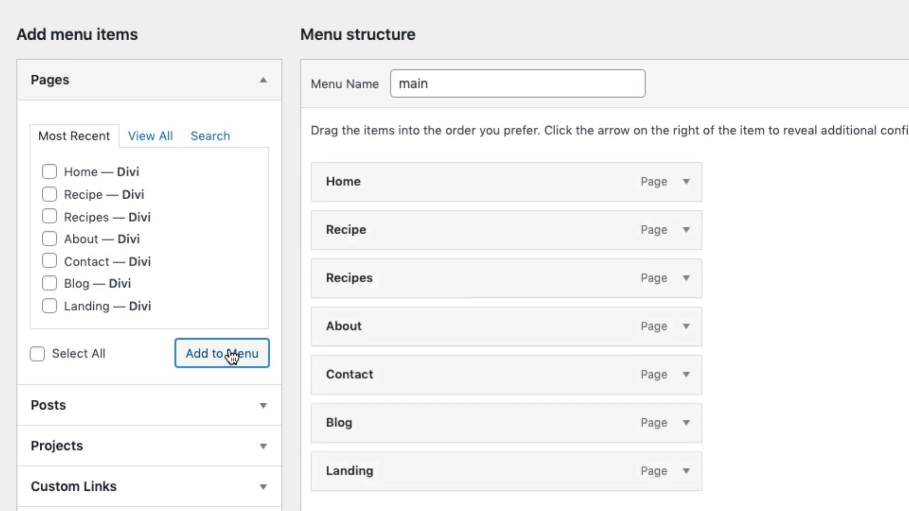
pyautogui.moveTo(460, 191)
pyautogui.mouseDown()
pyautogui.moveTo(467, 305)
pyautogui.moveTo(464, 166)
pyautogui.moveTo(467, 180)
pyautogui.mouseUp()
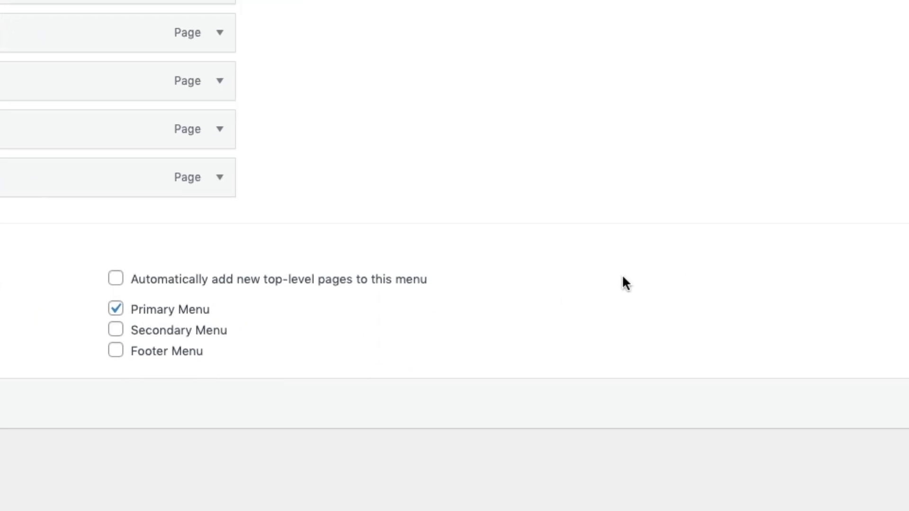
pyautogui.click(833, 384)
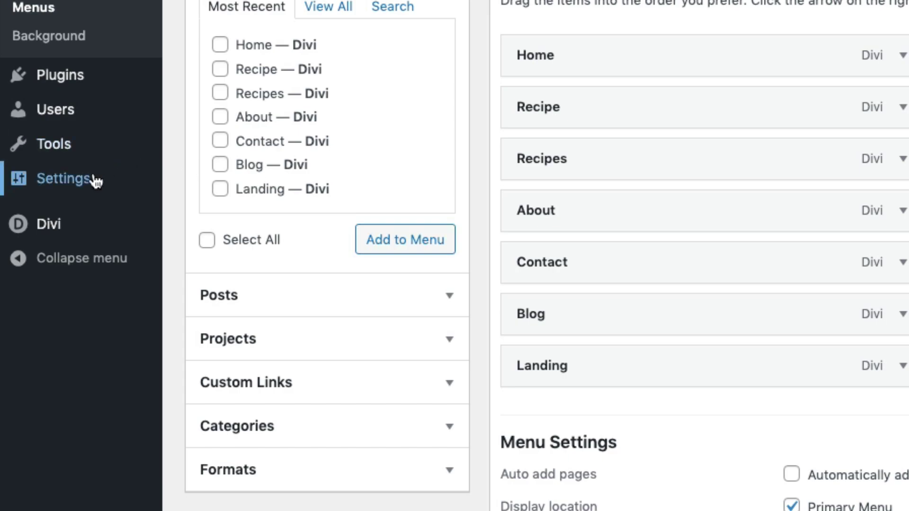
# Set the site's homepage to the static page Home in the reading settings and save the change
pyautogui.moveTo(96, 180)
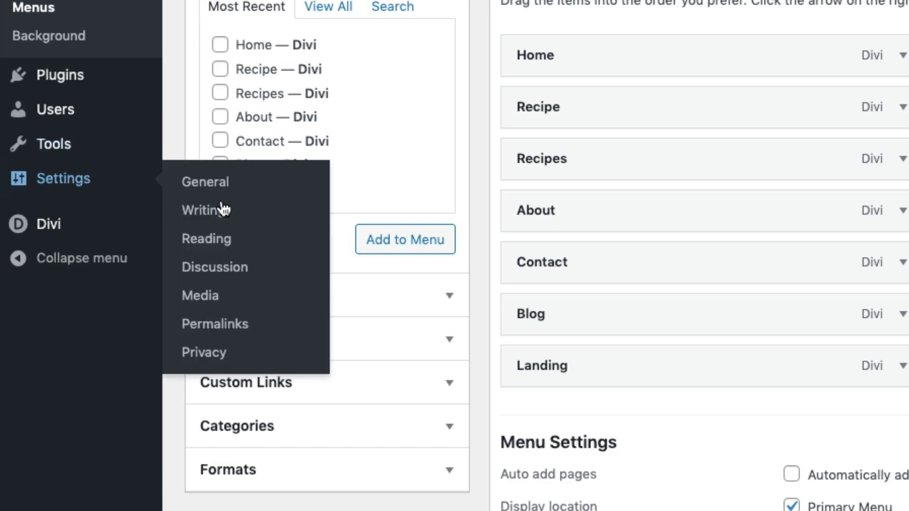
pyautogui.click(207, 239)
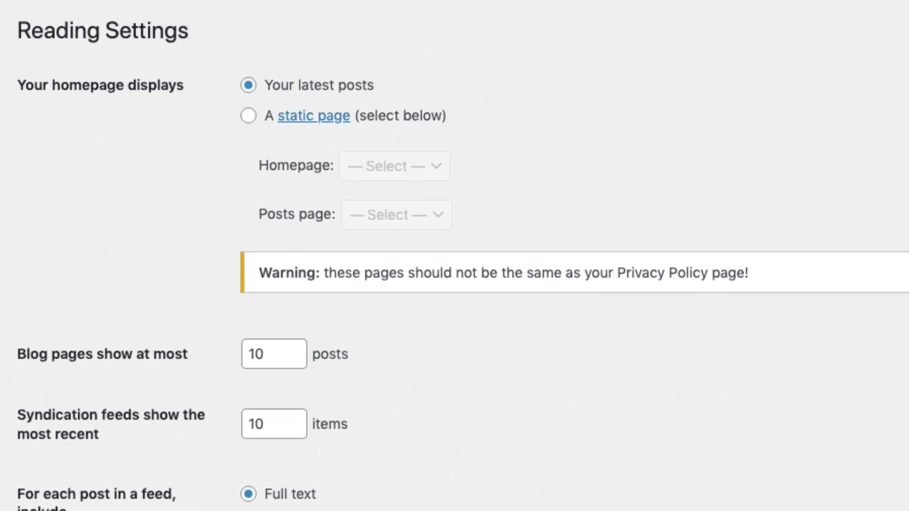
pyautogui.click(247, 121)
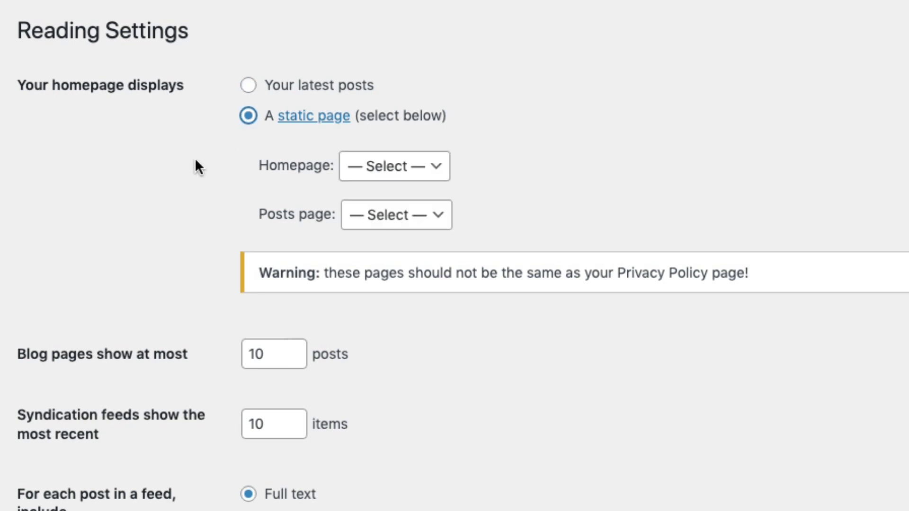
pyautogui.click(371, 174)
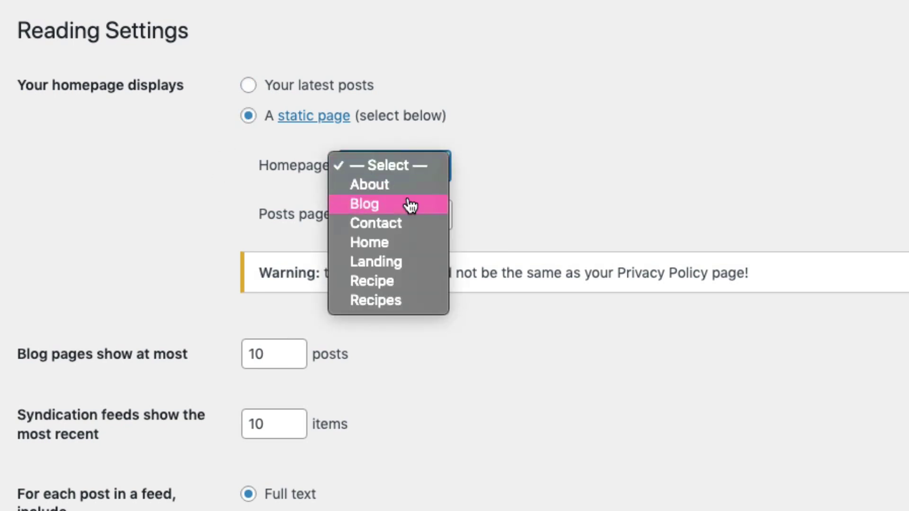
pyautogui.click(397, 248)
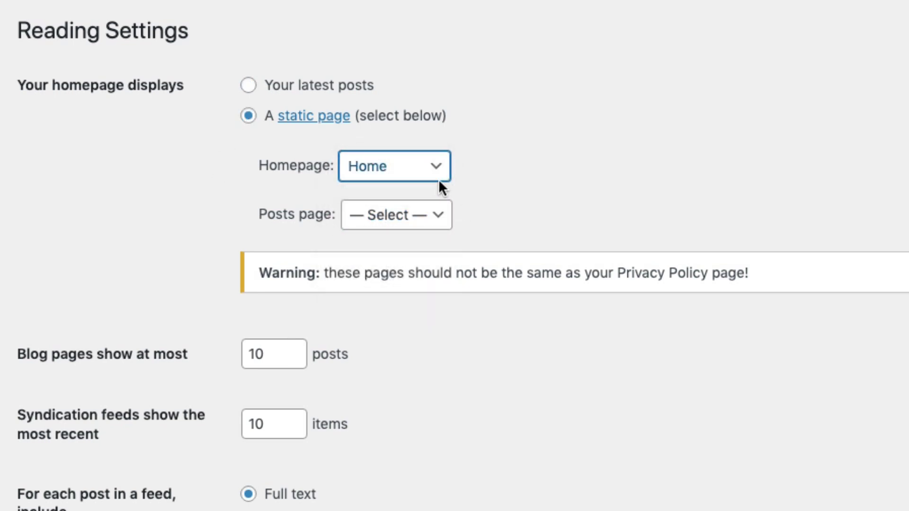
pyautogui.click(584, 158)
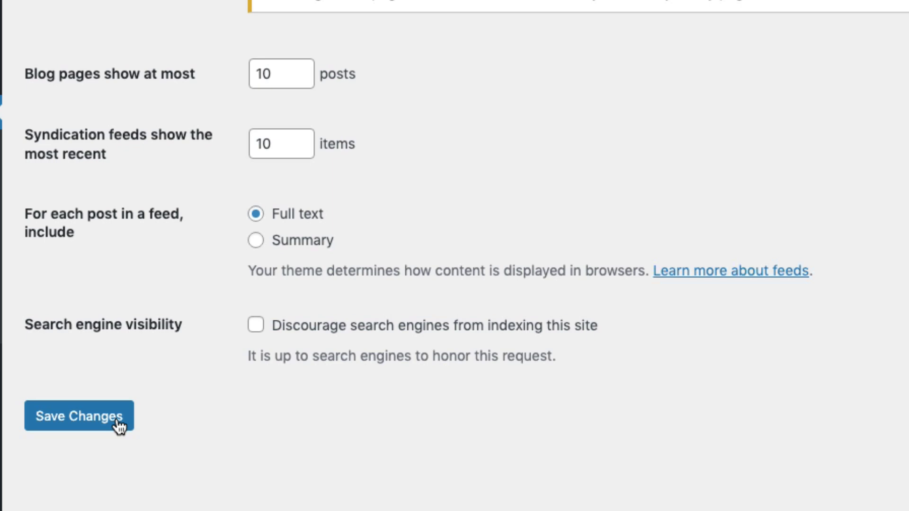
pyautogui.click(118, 425)
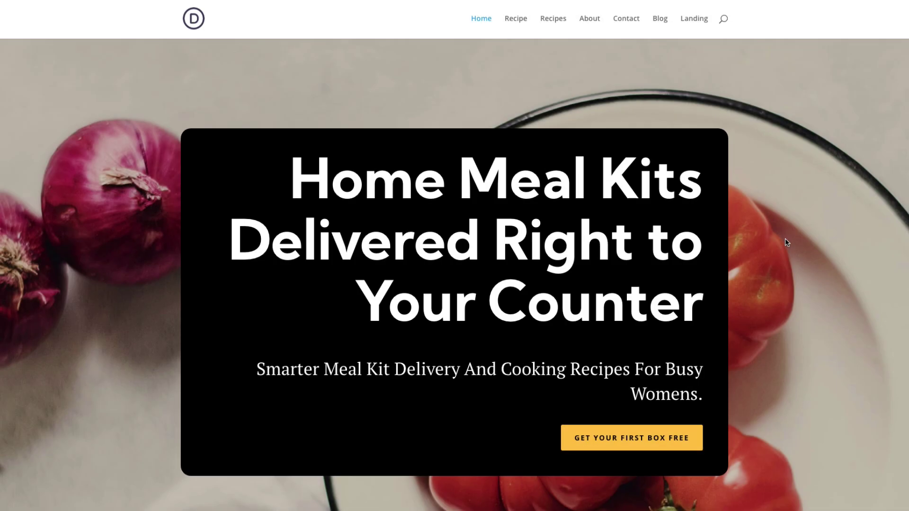
# Review the live home page from its hero section down to the recipes section
pyautogui.scroll(-8, 786, 243)
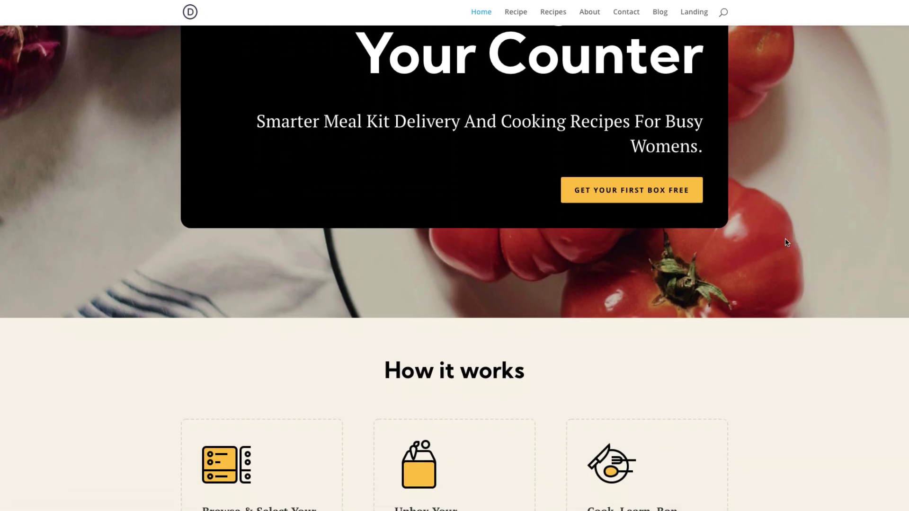
pyautogui.scroll(-5, 785, 240)
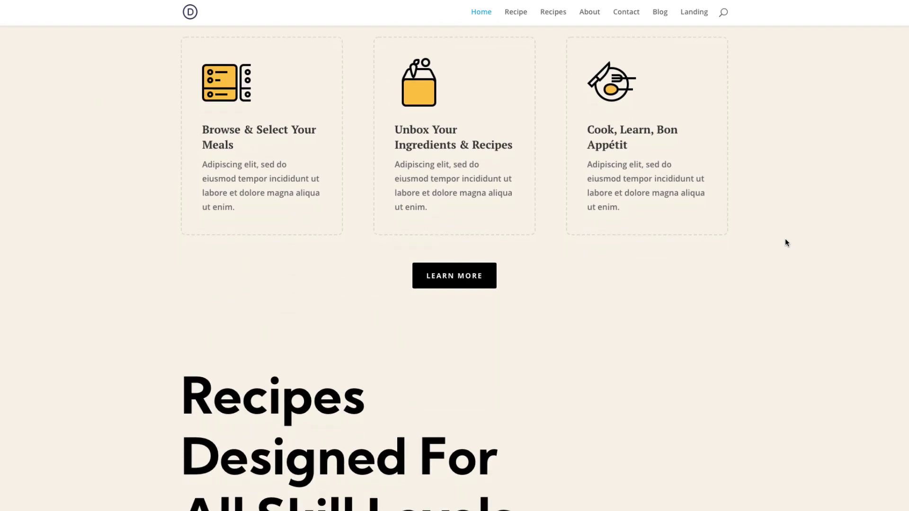